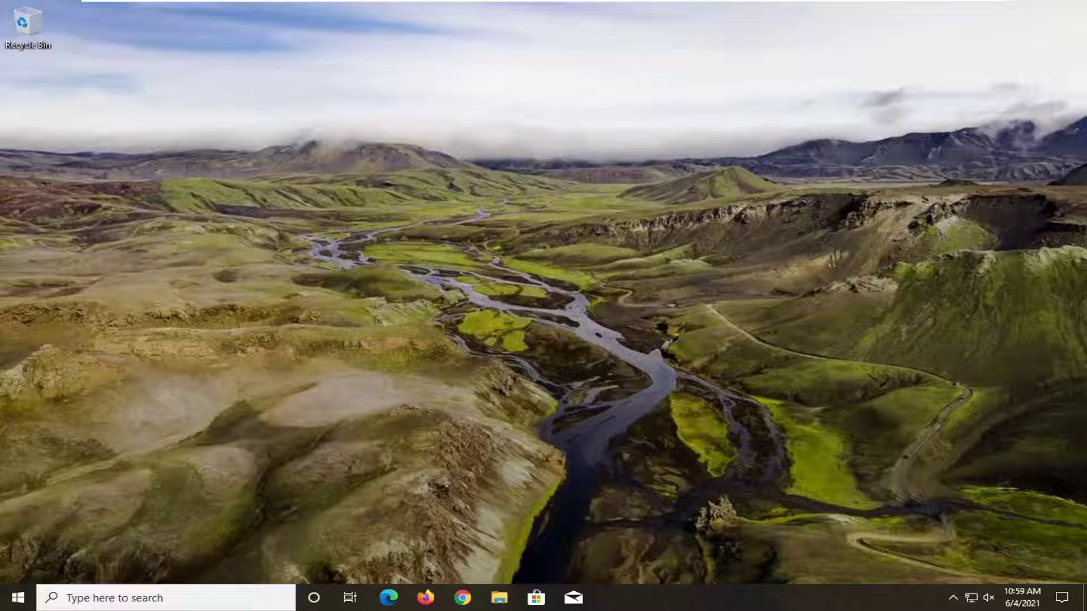
Launch the Services app from a Start menu search for 'services' and centre its window
{"action": "left_click", "coordinate": [7, 602]}
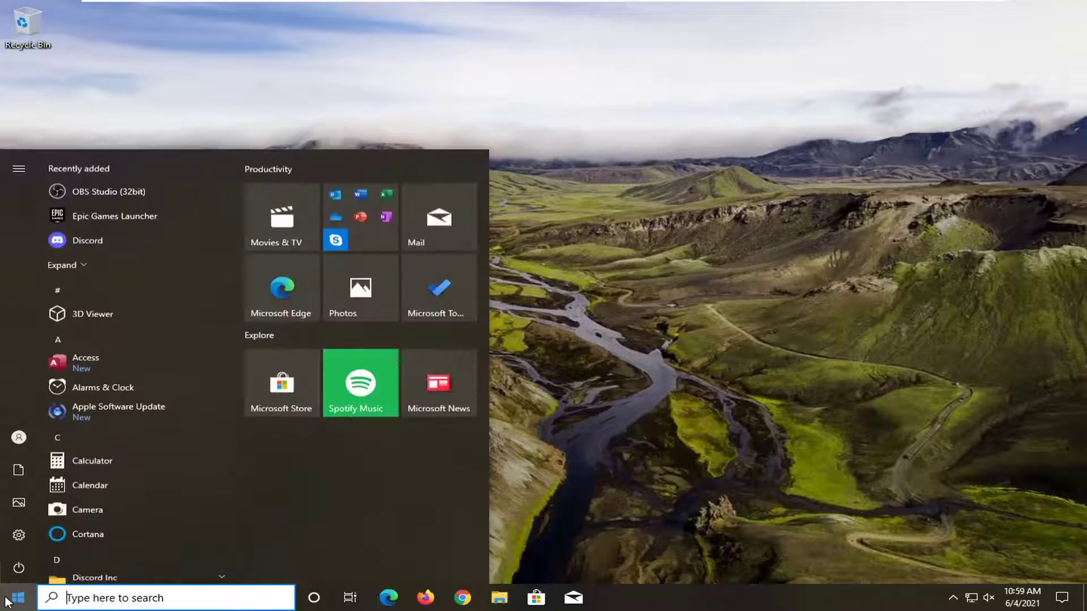
{"action": "type", "text": "services"}
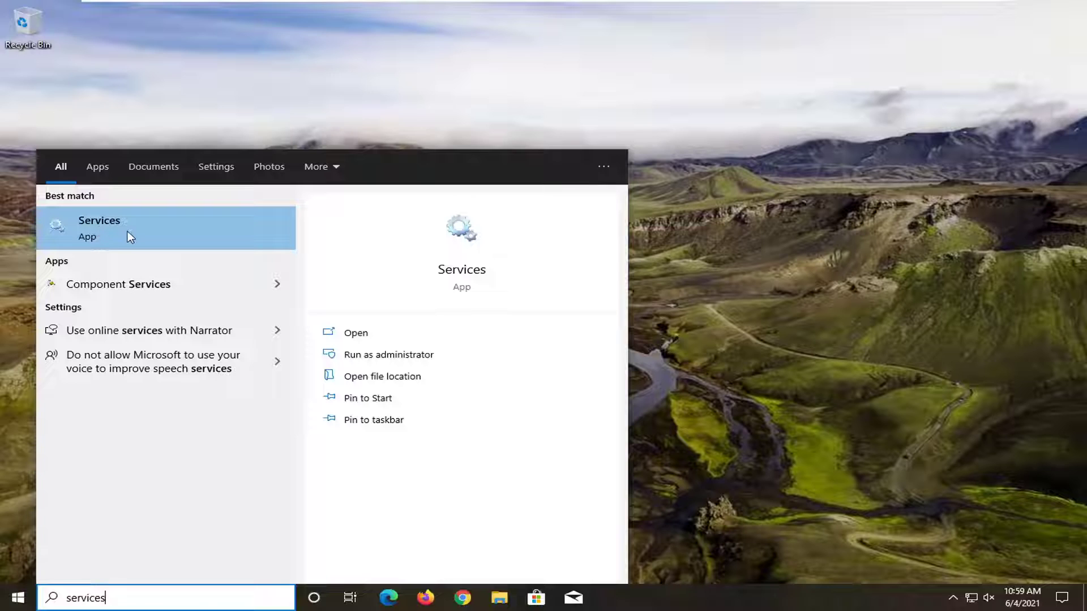
{"action": "left_click", "coordinate": [195, 232]}
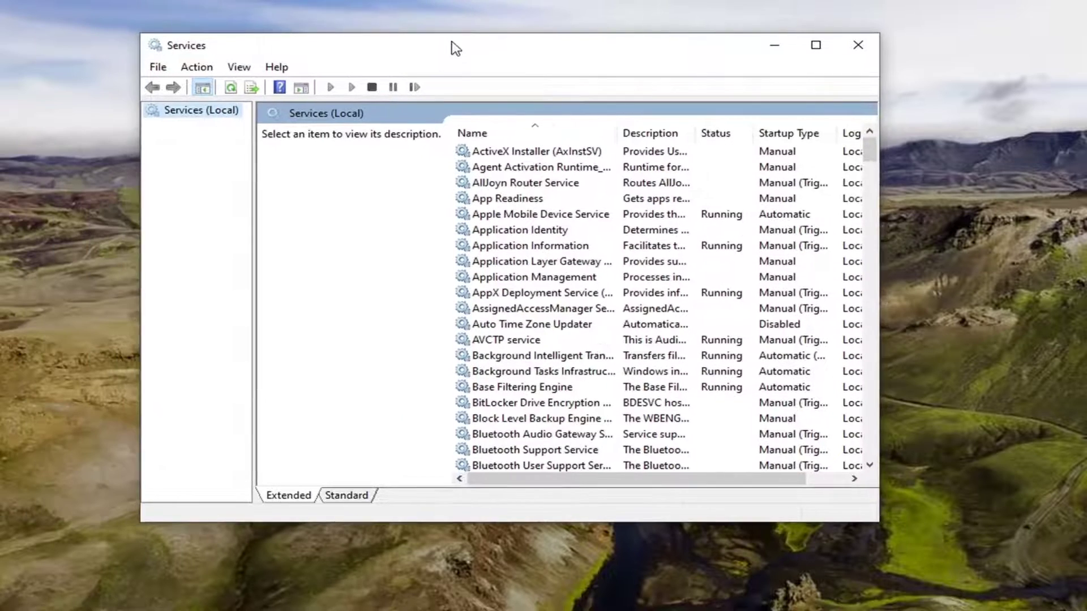
{"action": "left_click_drag", "start_coordinate": [456, 48], "coordinate": [476, 42]}
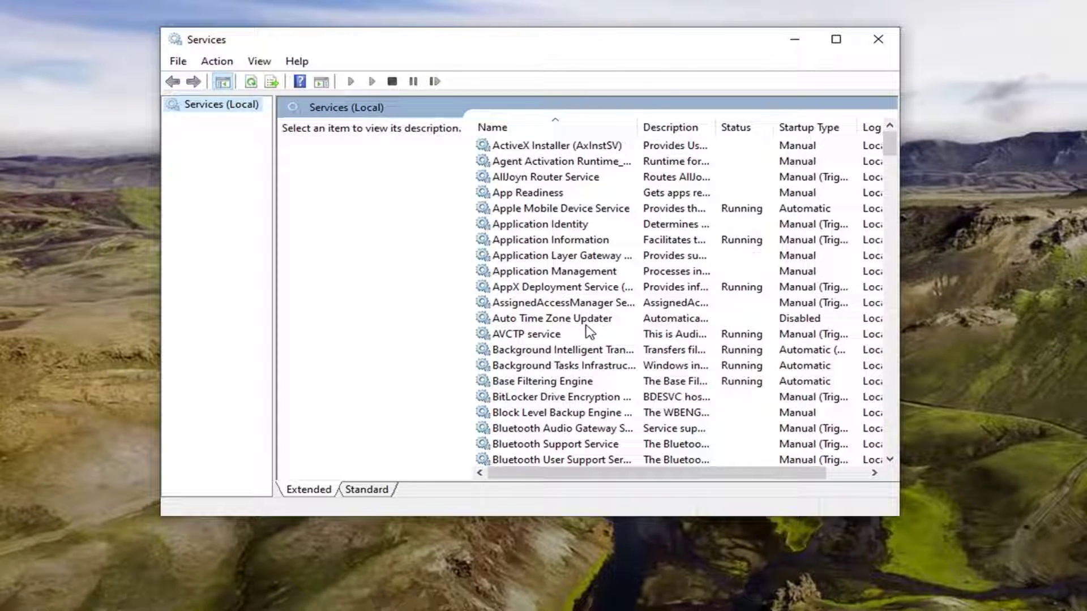
Find and select Connected User Experiences and Telemetry in the services list
{"action": "scroll", "coordinate": [581, 286], "scroll_direction": "down", "scroll_amount": 12}
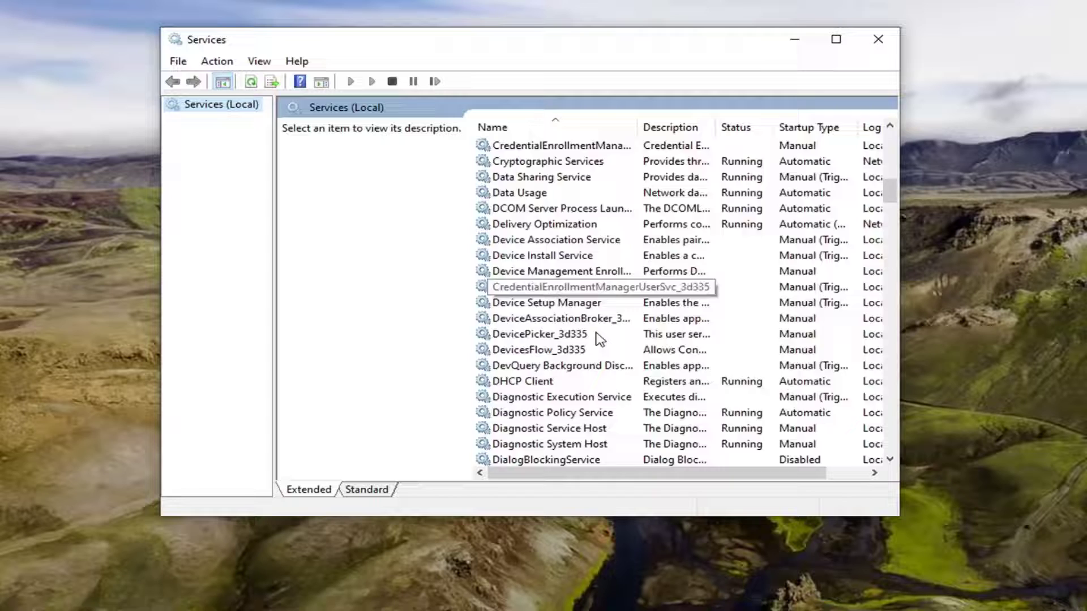
{"action": "scroll", "coordinate": [597, 342], "scroll_direction": "down", "scroll_amount": 16}
{"action": "scroll", "coordinate": [594, 351], "scroll_direction": "up", "scroll_amount": 20}
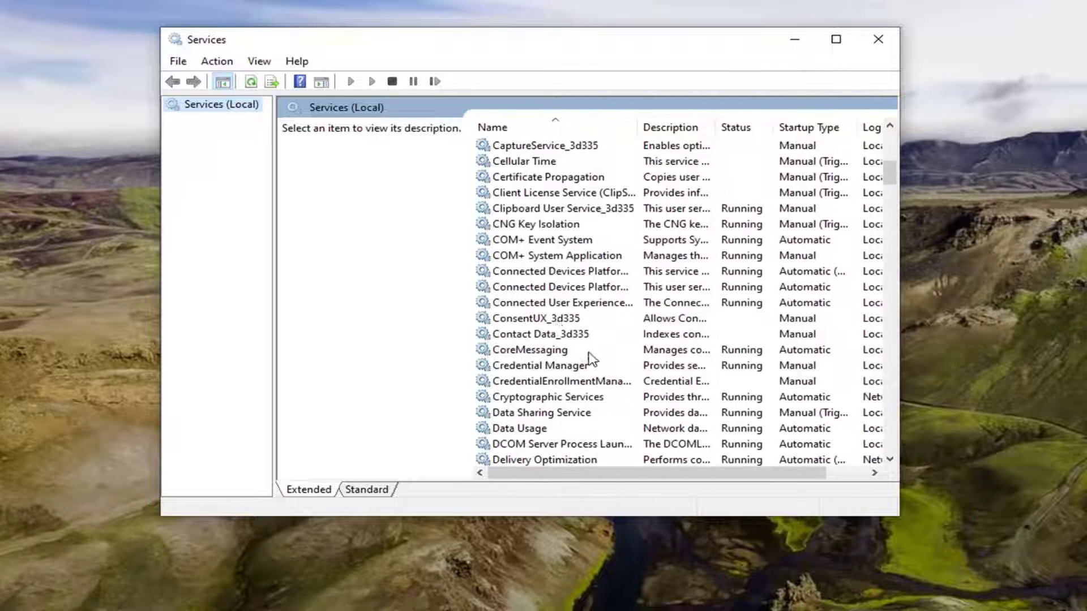
{"action": "scroll", "coordinate": [590, 357], "scroll_direction": "up", "scroll_amount": 3}
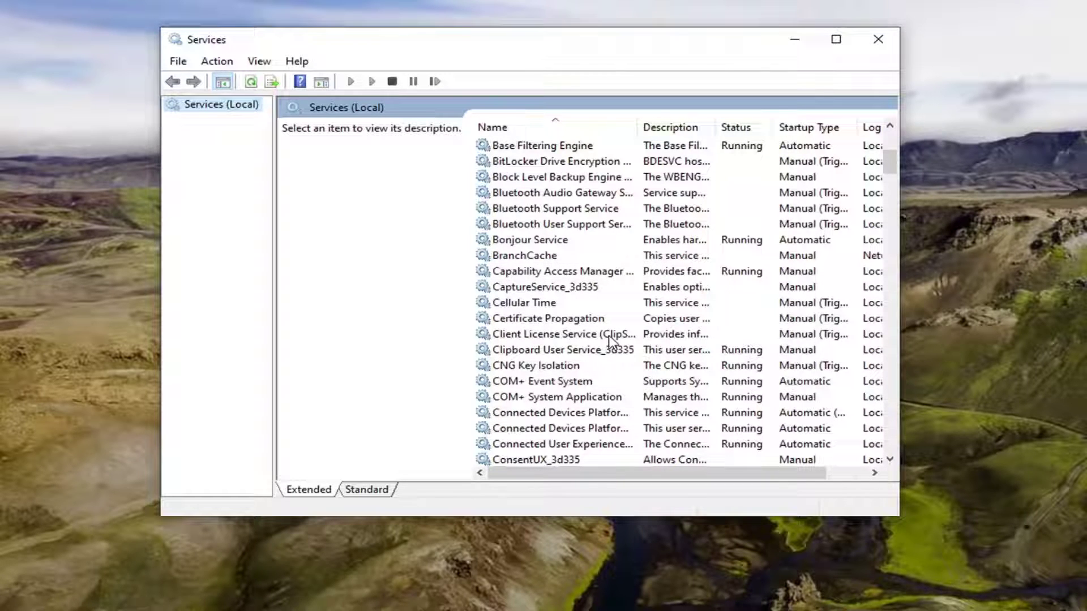
{"action": "left_click", "coordinate": [586, 447]}
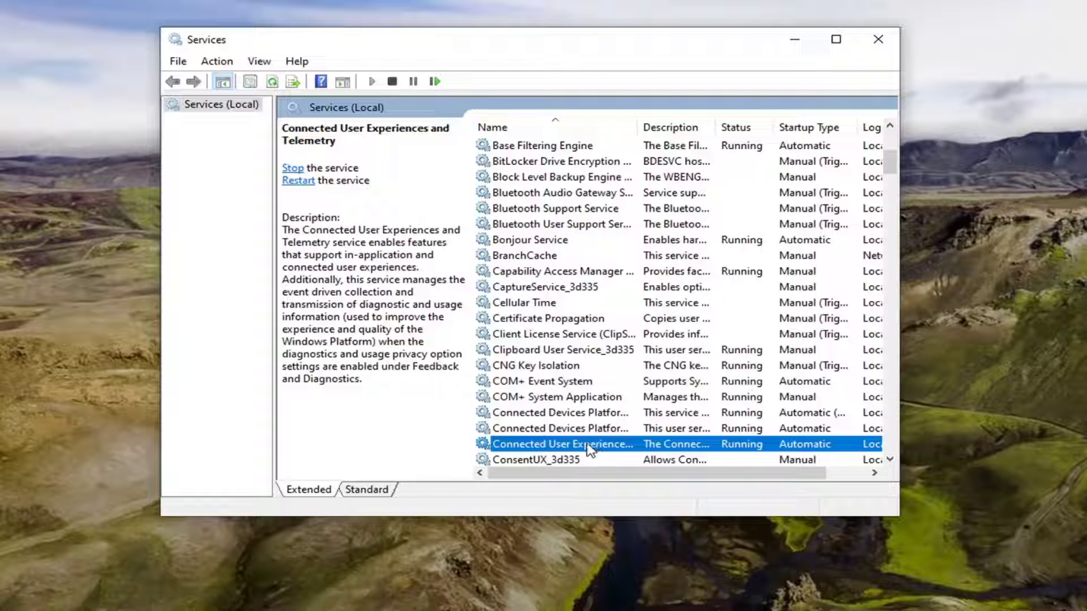
Confirm Automatic startup for Connected User Experiences and Telemetry, apply it, and close the dialog
{"action": "double_click", "coordinate": [592, 447]}
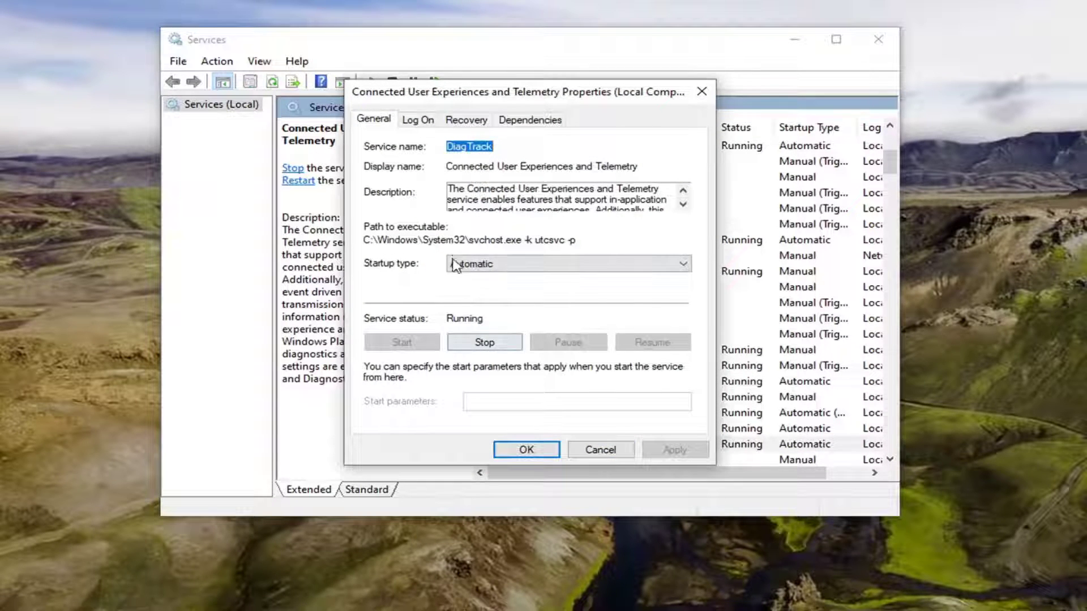
{"action": "left_click", "coordinate": [487, 265]}
{"action": "left_click", "coordinate": [470, 289]}
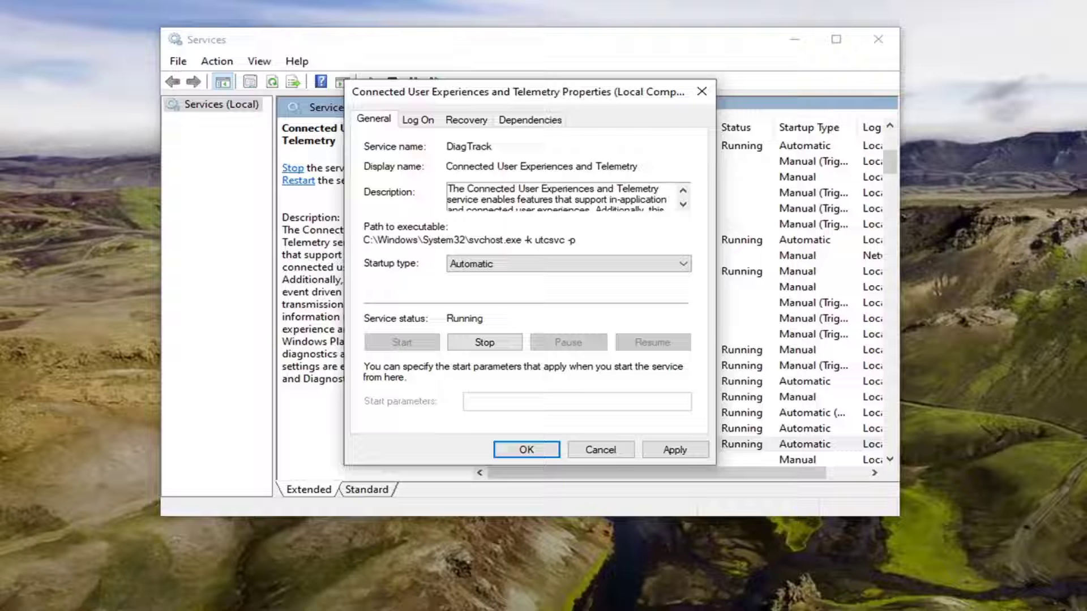
{"action": "left_click", "coordinate": [655, 451]}
{"action": "left_click", "coordinate": [526, 450]}
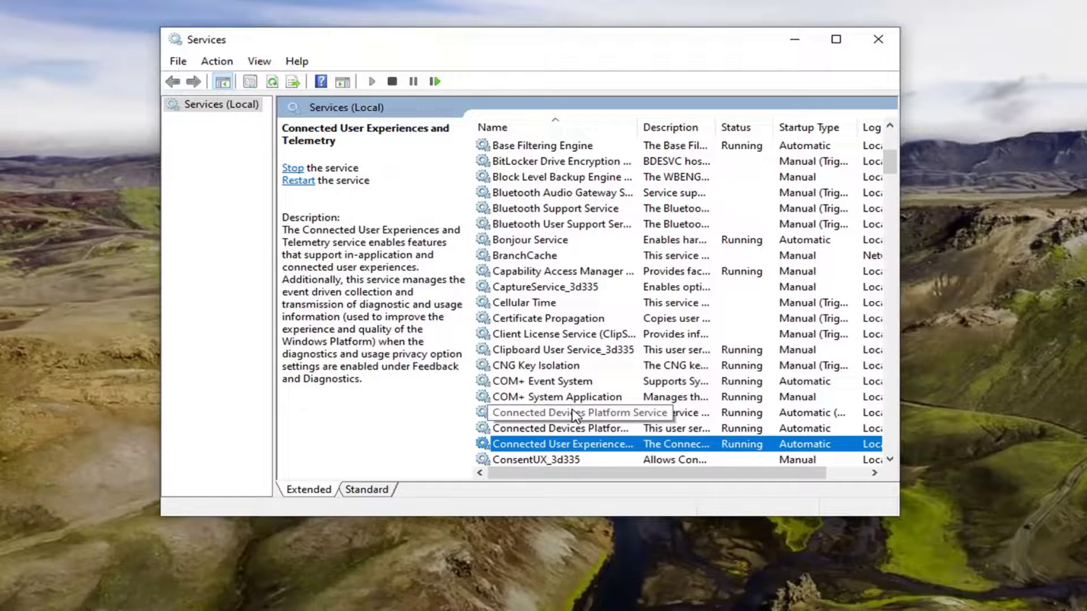
Change the WAP Push message Routing Service from Manual to Automatic, start it, and save
{"action": "scroll", "coordinate": [574, 416], "scroll_direction": "down", "scroll_amount": 4}
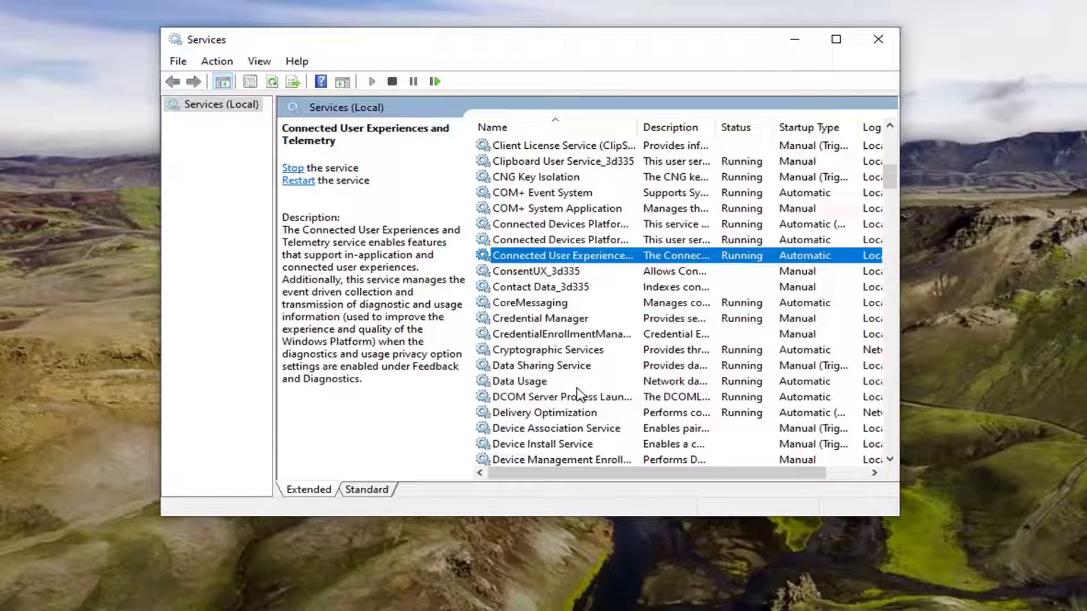
{"action": "scroll", "coordinate": [578, 396], "scroll_direction": "down", "scroll_amount": 2}
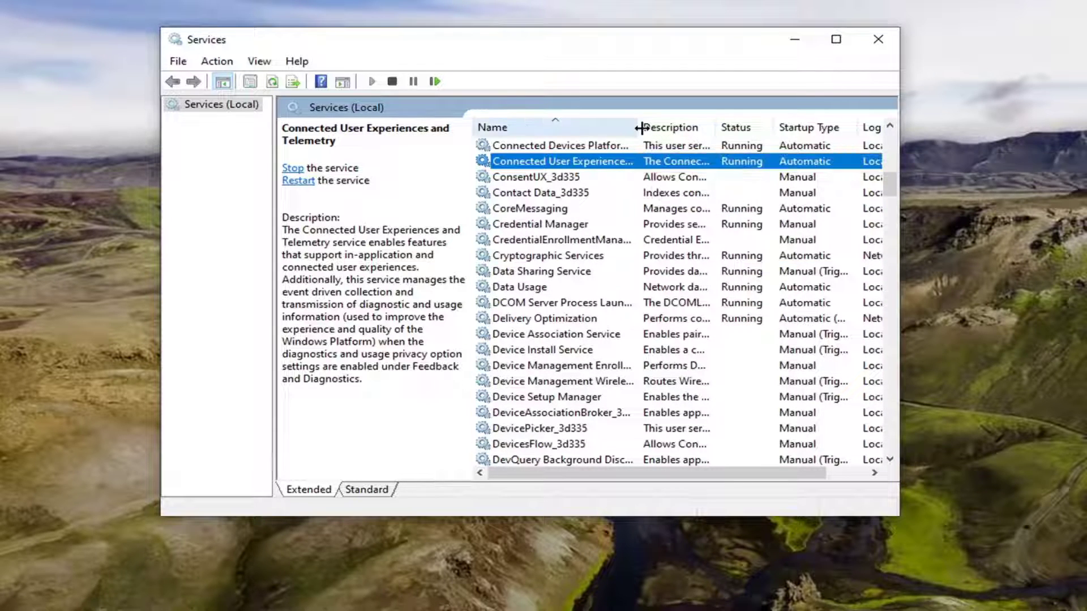
{"action": "left_click_drag", "start_coordinate": [638, 127], "coordinate": [711, 192]}
{"action": "double_click", "coordinate": [555, 381]}
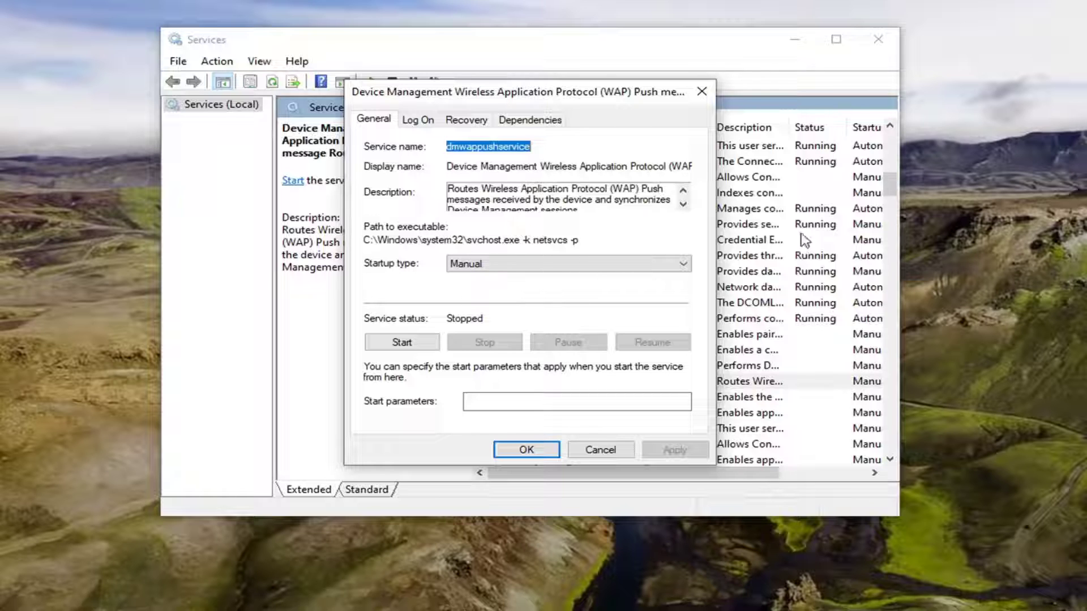
{"action": "left_click", "coordinate": [520, 265]}
{"action": "left_click", "coordinate": [510, 295]}
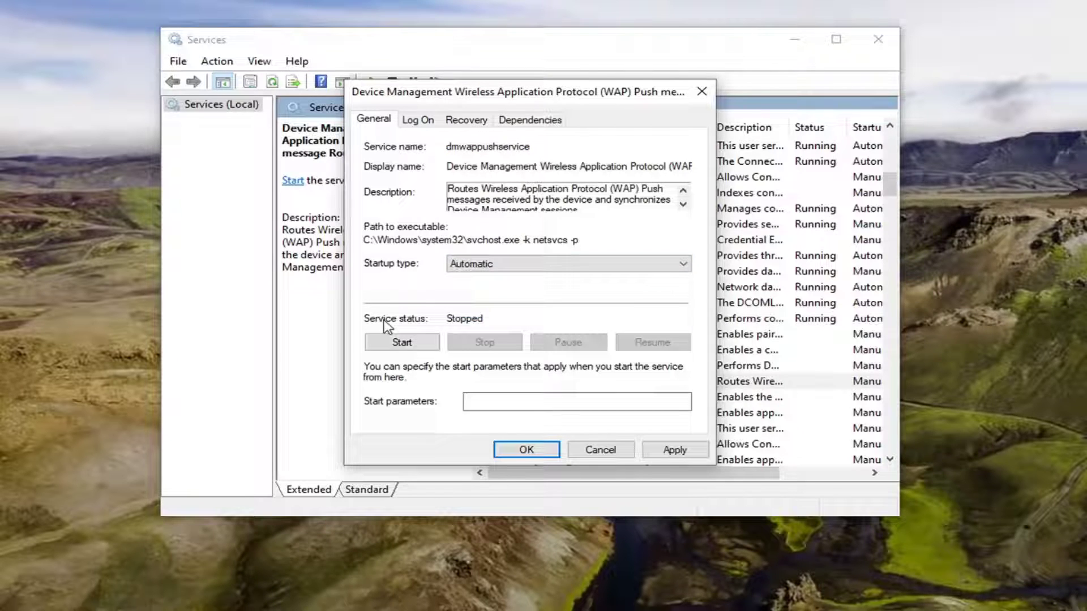
{"action": "left_click", "coordinate": [401, 342]}
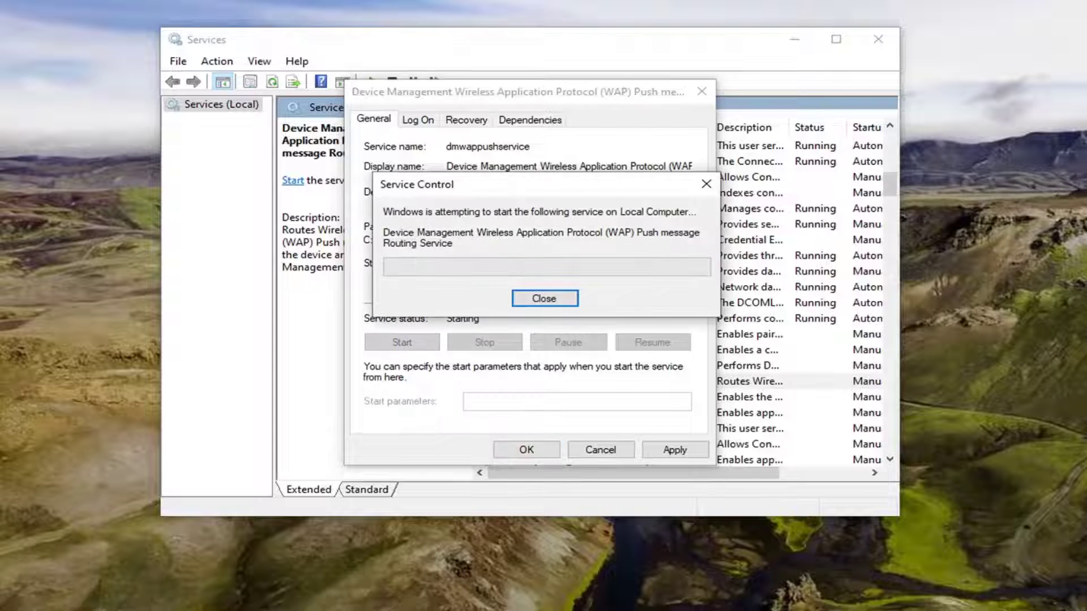
{"action": "left_click", "coordinate": [653, 449]}
{"action": "left_click", "coordinate": [524, 451]}
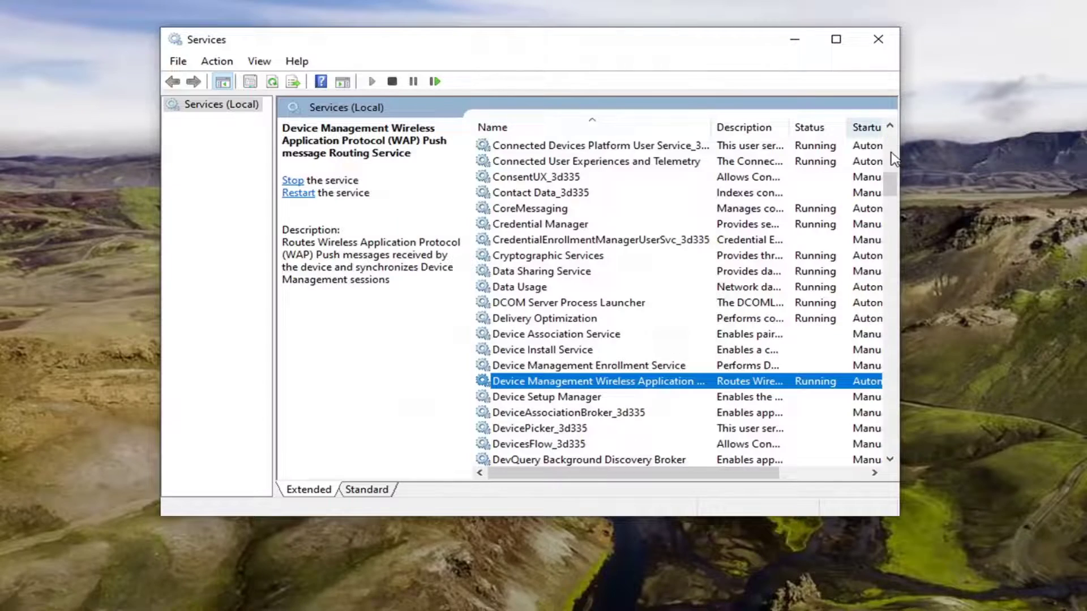
Start the Windows Insider Service from its properties dialog
{"action": "left_click_drag", "start_coordinate": [890, 181], "coordinate": [878, 405]}
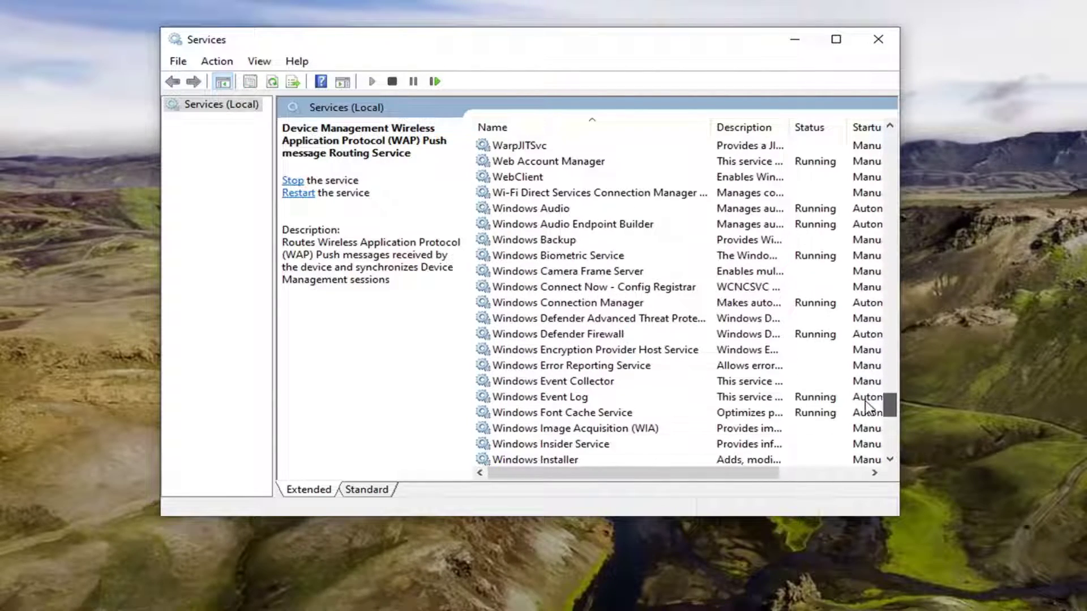
{"action": "double_click", "coordinate": [569, 445]}
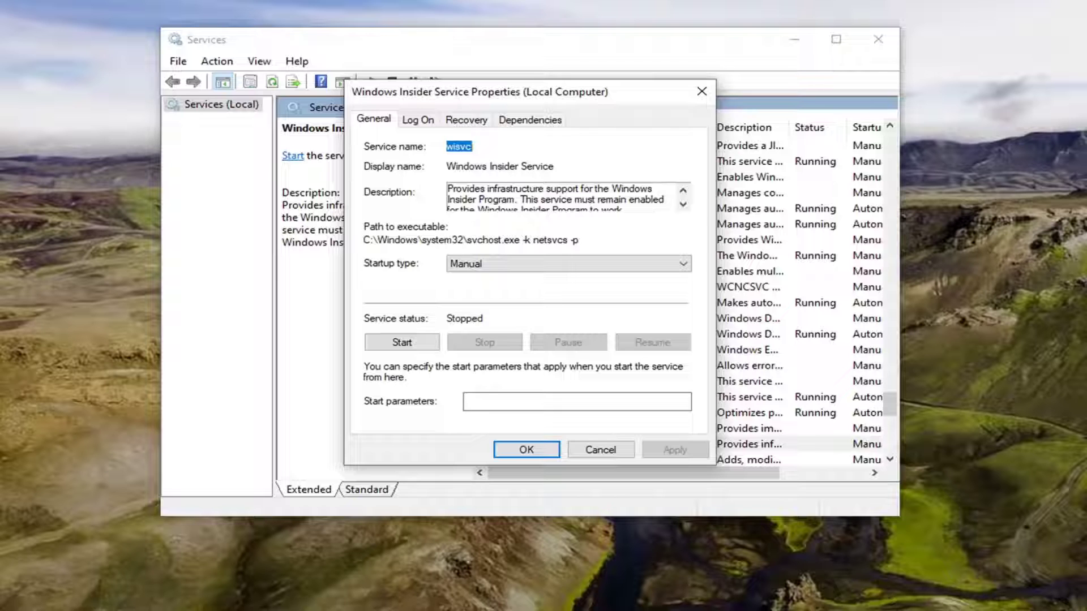
{"action": "left_click", "coordinate": [396, 343]}
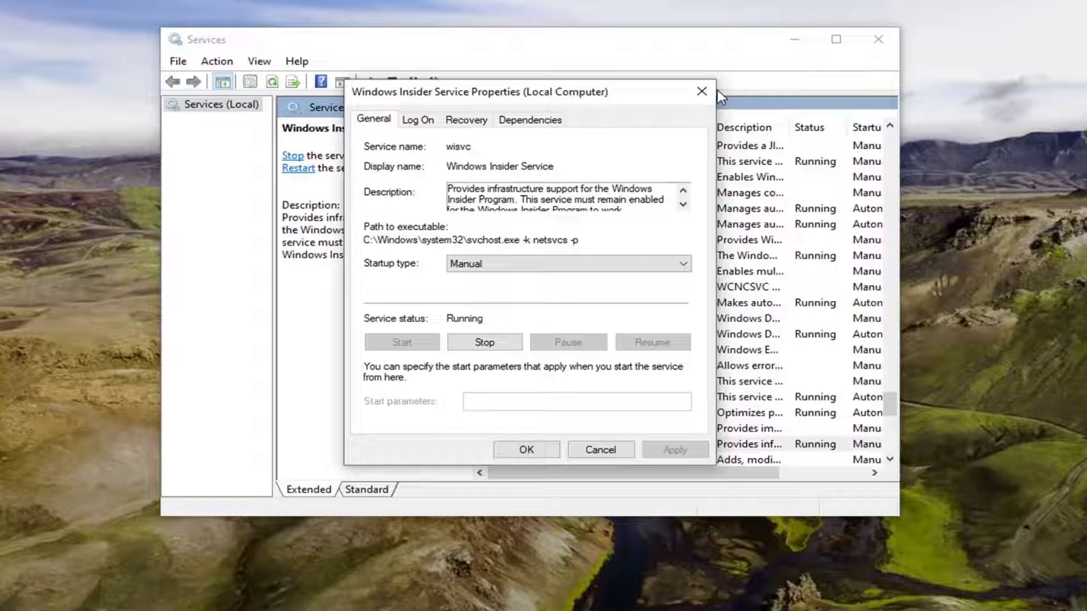
{"action": "left_click", "coordinate": [521, 450]}
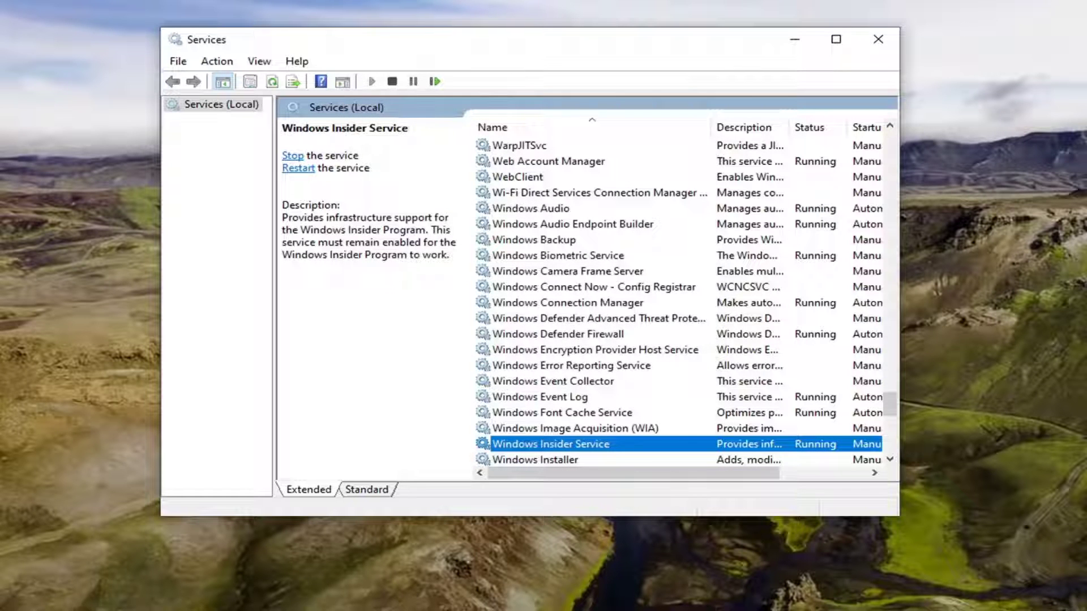
Change the Windows Insider Service's startup type to Automatic and apply it
{"action": "double_click", "coordinate": [538, 446]}
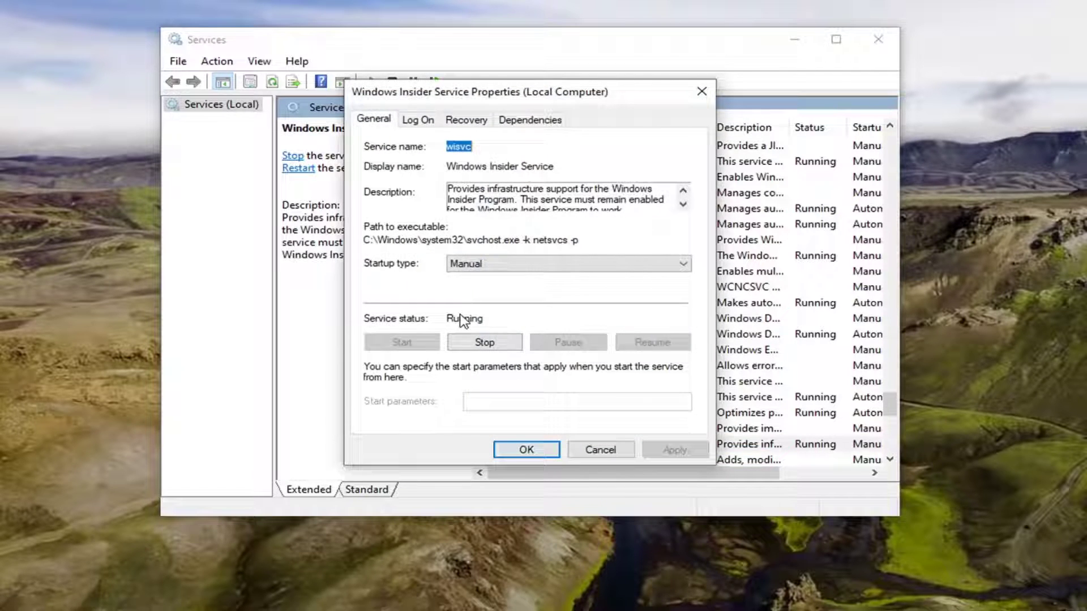
{"action": "left_click", "coordinate": [566, 264]}
{"action": "left_click", "coordinate": [566, 288]}
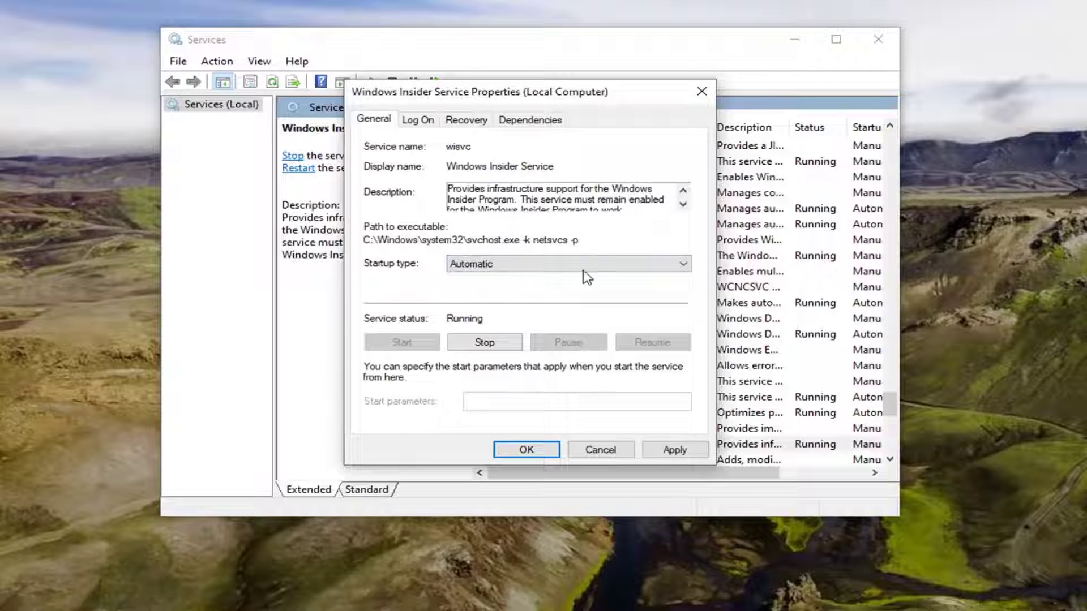
{"action": "left_click", "coordinate": [684, 451]}
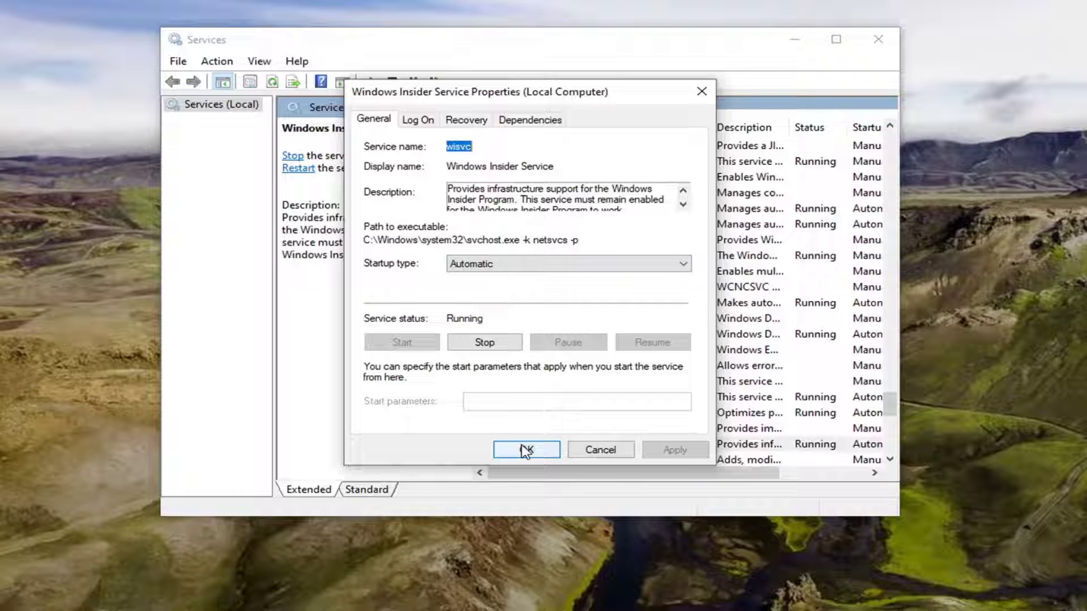
{"action": "left_click", "coordinate": [525, 451]}
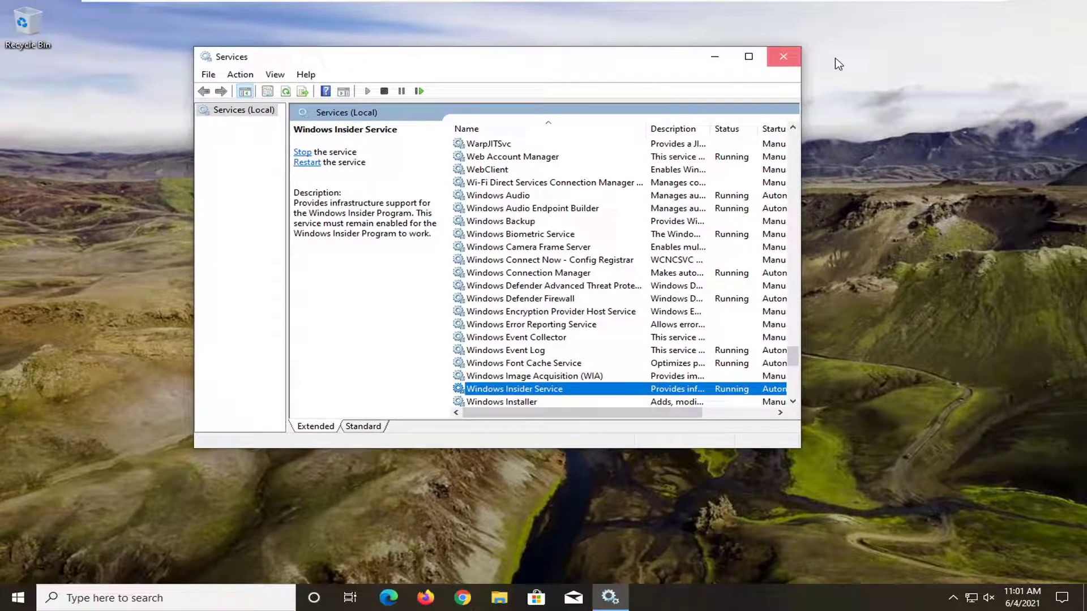
Close the Services console and launch Windows Settings from the Start menu
{"action": "left_click", "coordinate": [783, 56]}
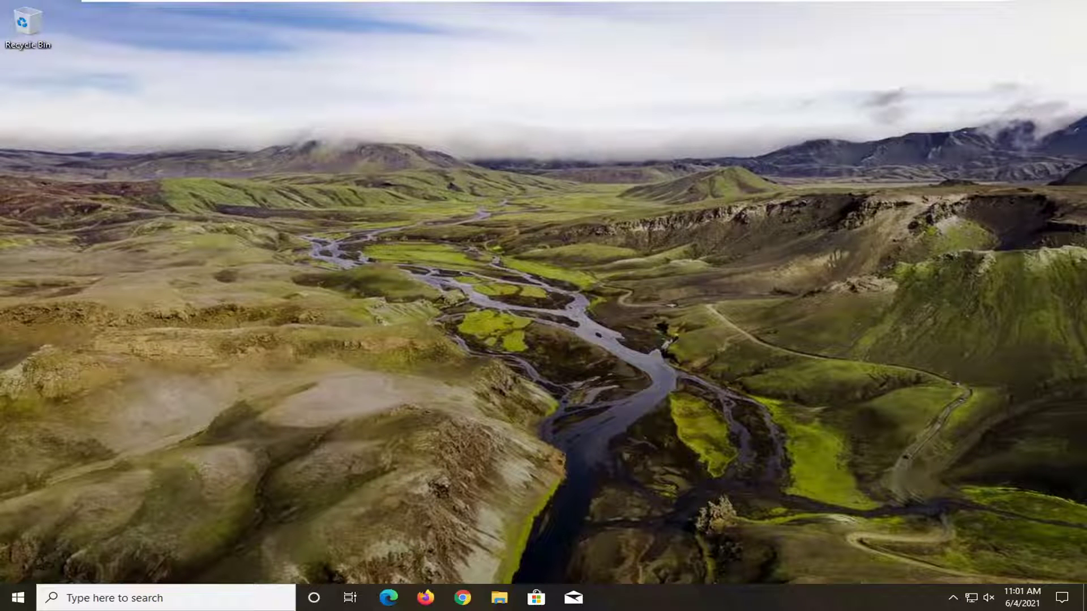
{"action": "left_click", "coordinate": [17, 598]}
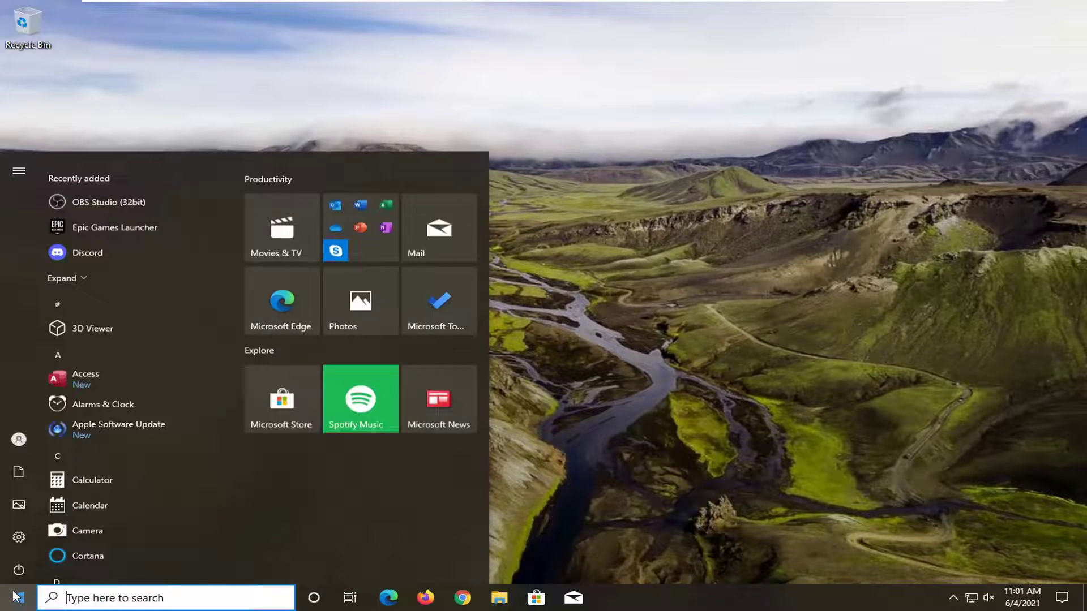
{"action": "mouse_move", "coordinate": [18, 535]}
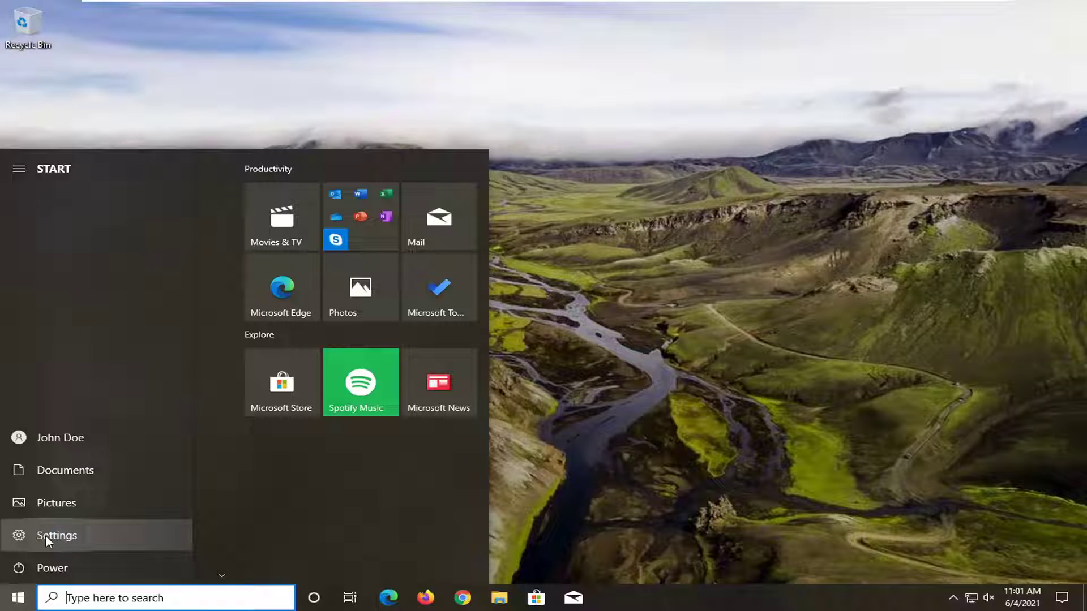
{"action": "left_click", "coordinate": [64, 533]}
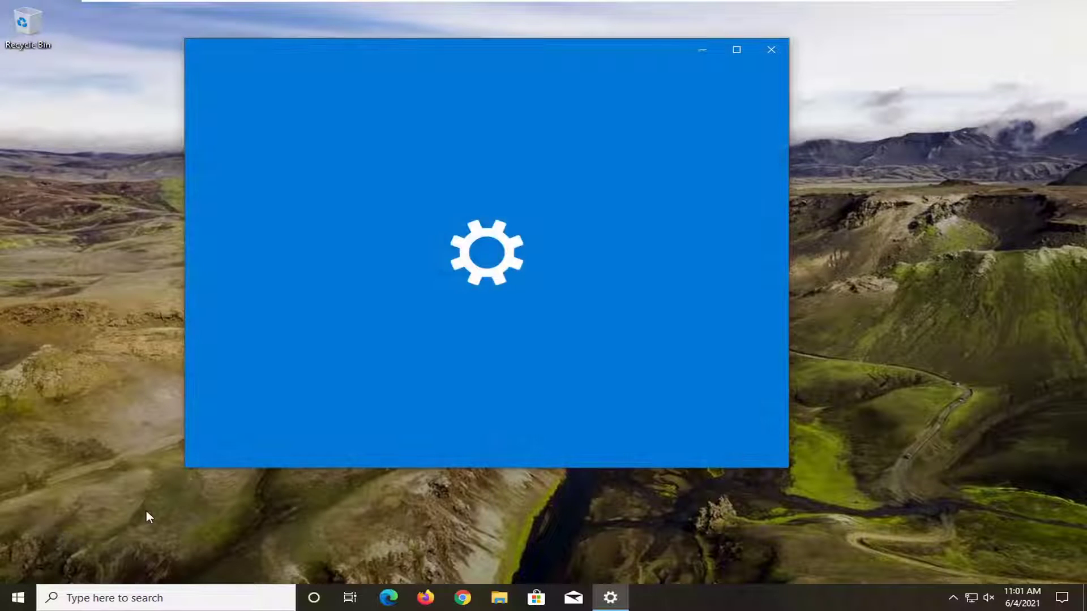
Go to Privacy > Diagnostics & feedback and look through its options
{"action": "scroll", "coordinate": [645, 260], "scroll_direction": "down", "scroll_amount": 3}
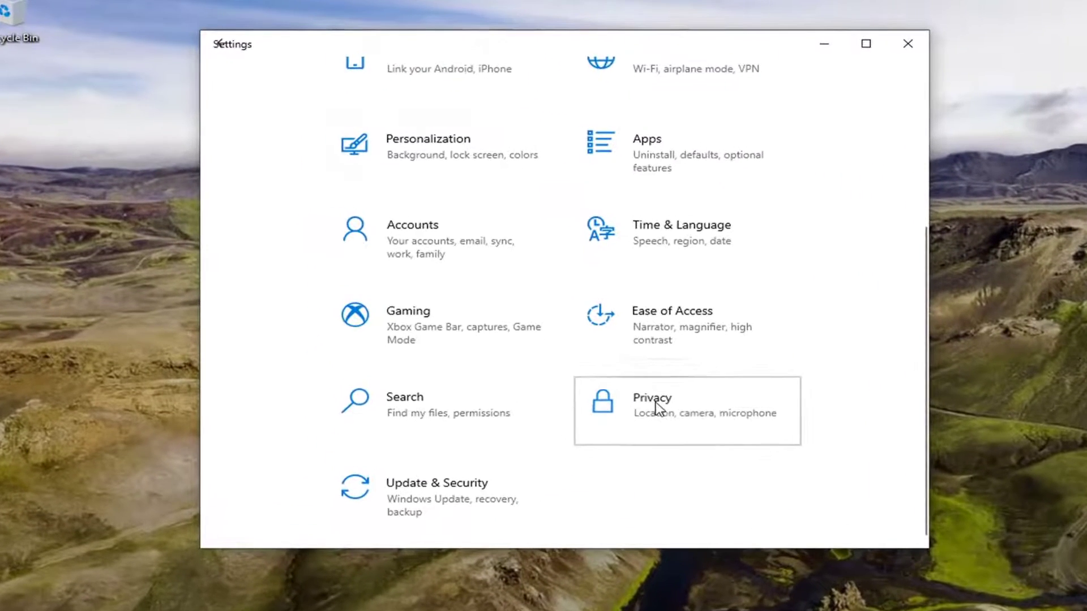
{"action": "left_click", "coordinate": [657, 408]}
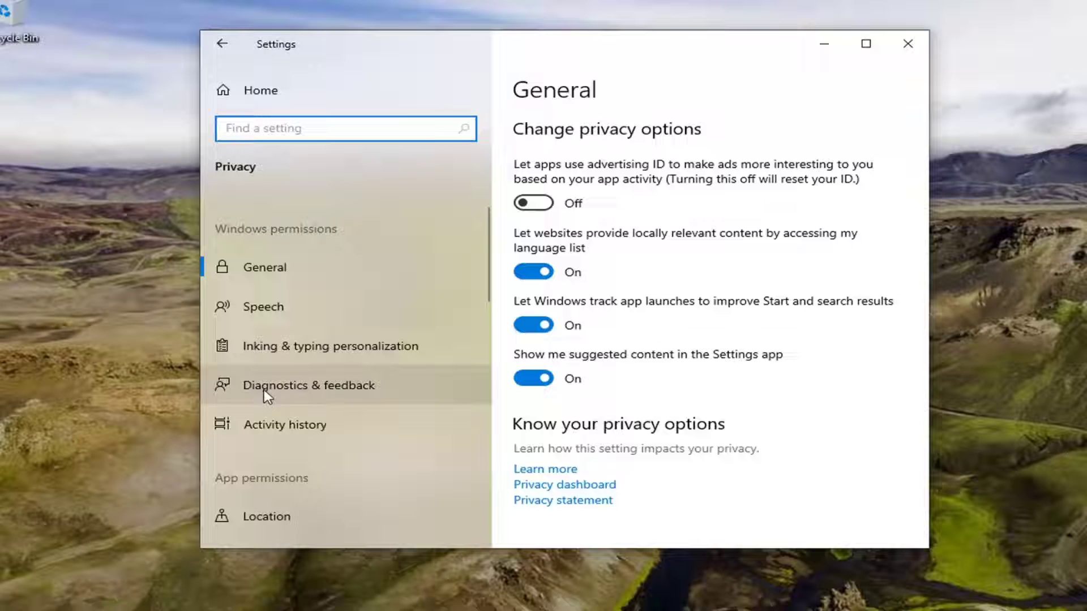
{"action": "left_click", "coordinate": [266, 385]}
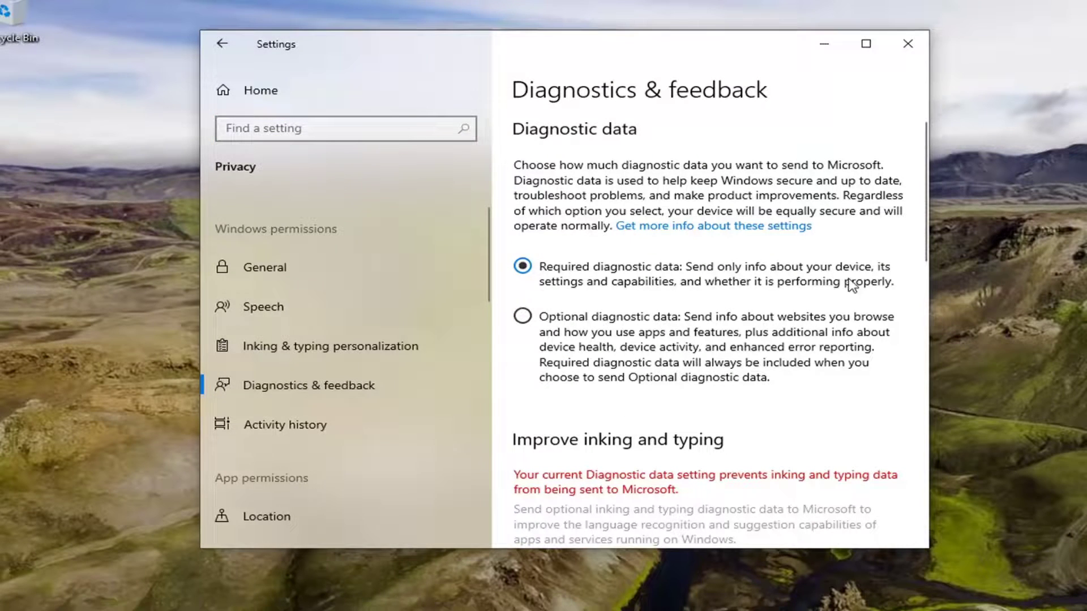
{"action": "scroll", "coordinate": [573, 287], "scroll_direction": "down", "scroll_amount": 4}
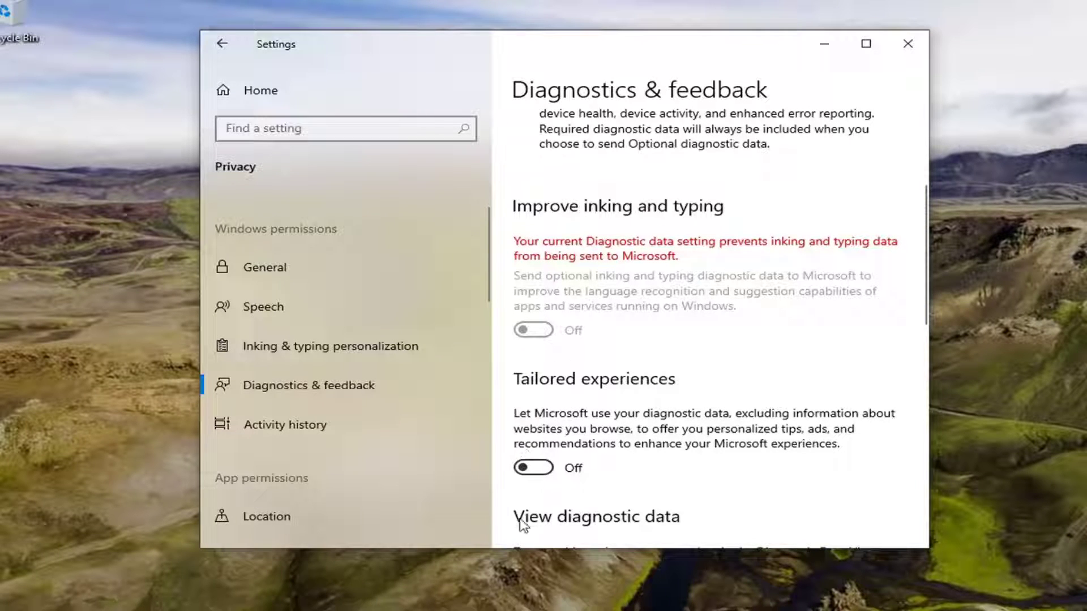
{"action": "scroll", "coordinate": [631, 360], "scroll_direction": "up", "scroll_amount": 2}
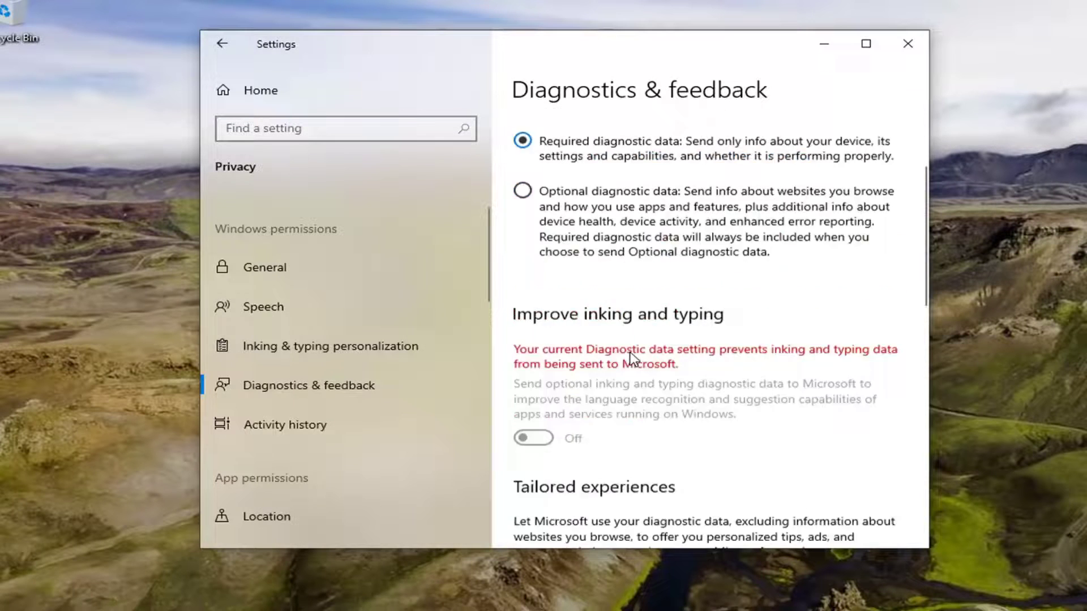
{"action": "scroll", "coordinate": [631, 359], "scroll_direction": "up", "scroll_amount": 2}
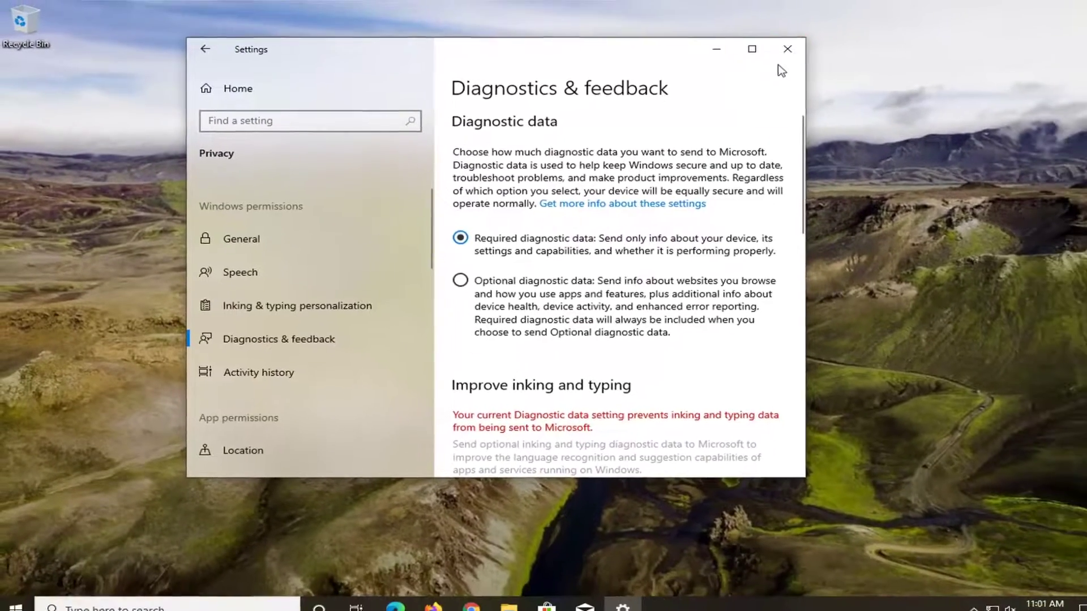
Close the Settings window to return to the bare desktop
{"action": "left_click", "coordinate": [907, 44]}
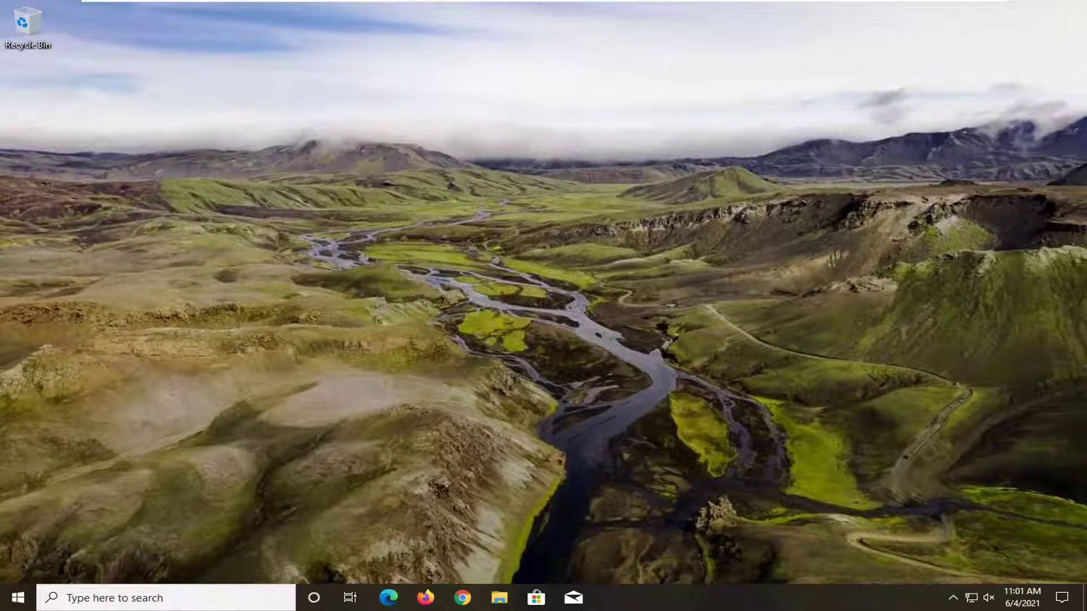